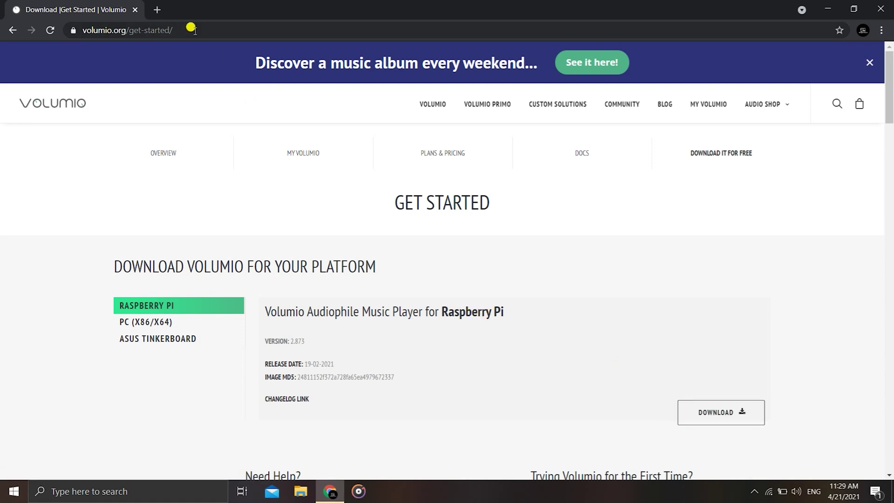
# Close Chrome and launch Raspberry Pi Imager by searching Start for 'ras'.
pyautogui.click(880, 8)
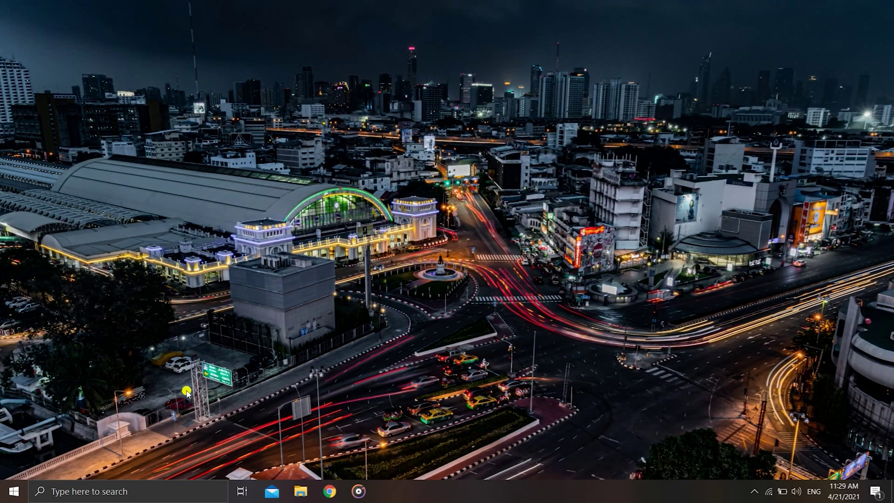
pyautogui.click(103, 495)
pyautogui.write('ras')
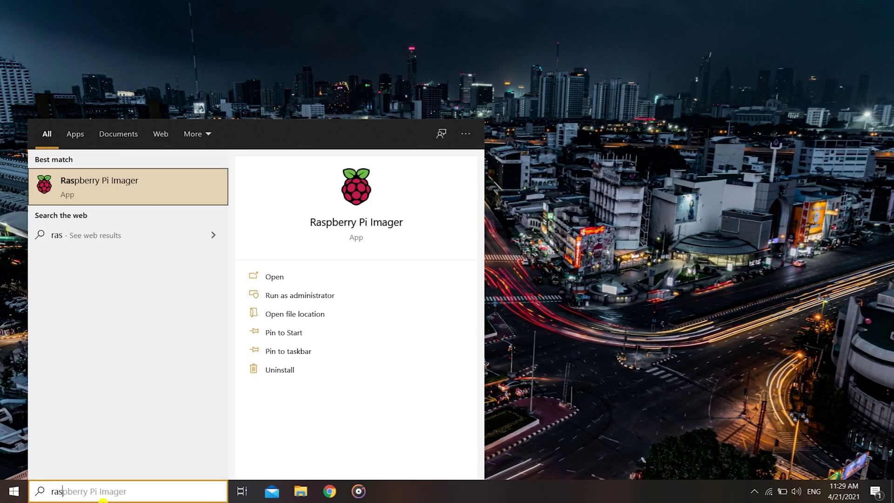
pyautogui.press('Return')
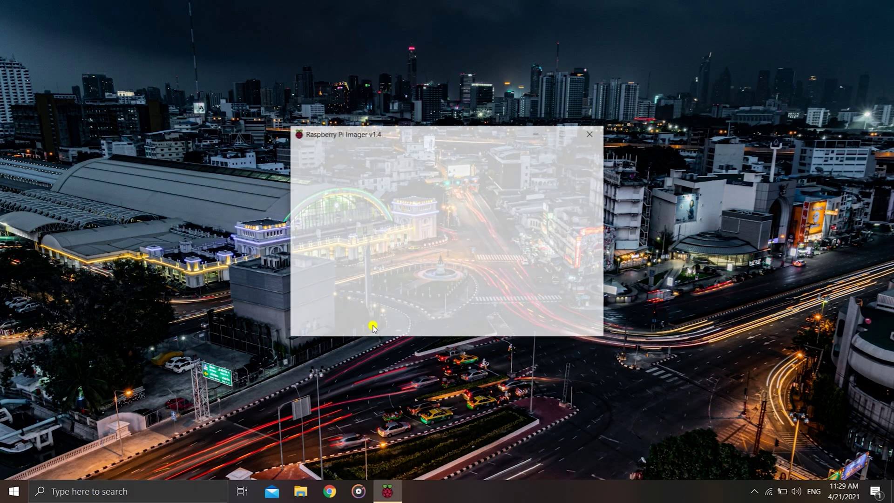
# Target the 31.9 GB SDHC card and pick E:\volumio-2.873-2021-02-19-pi.img.zip as a custom image.
pyautogui.click(449, 274)
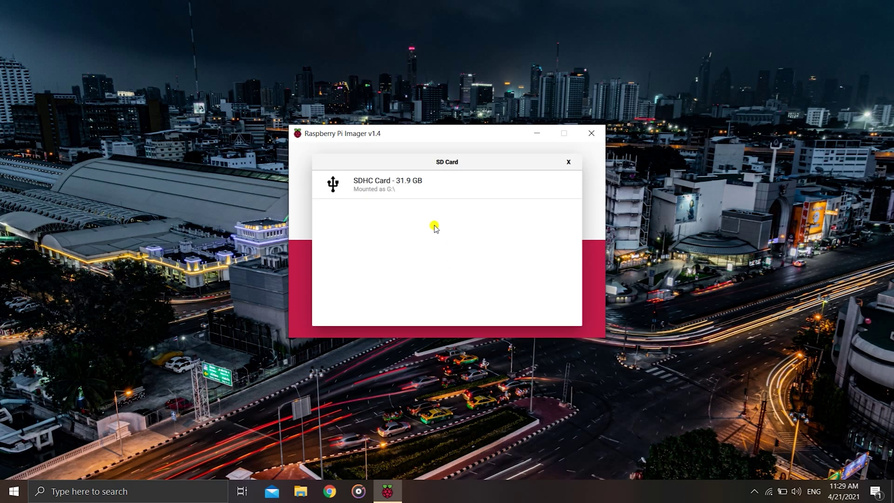
pyautogui.click(408, 193)
pyautogui.click(352, 275)
pyautogui.scroll(-5, 393, 256)
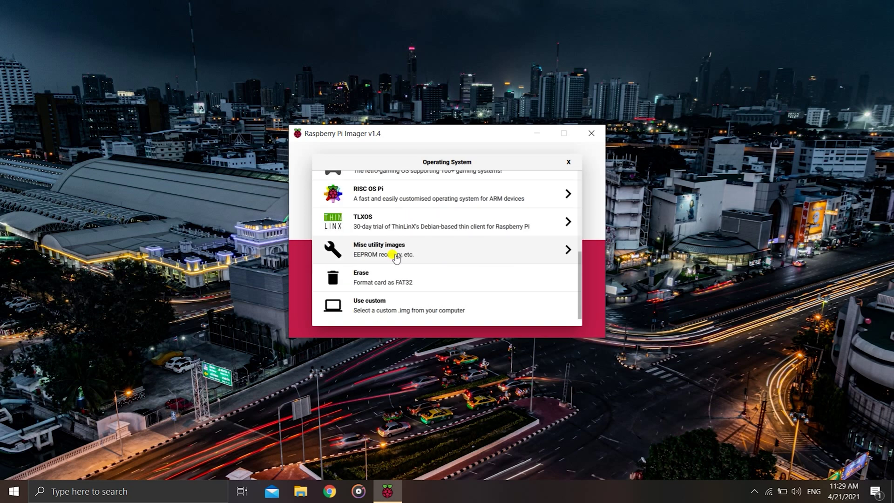
pyautogui.click(361, 311)
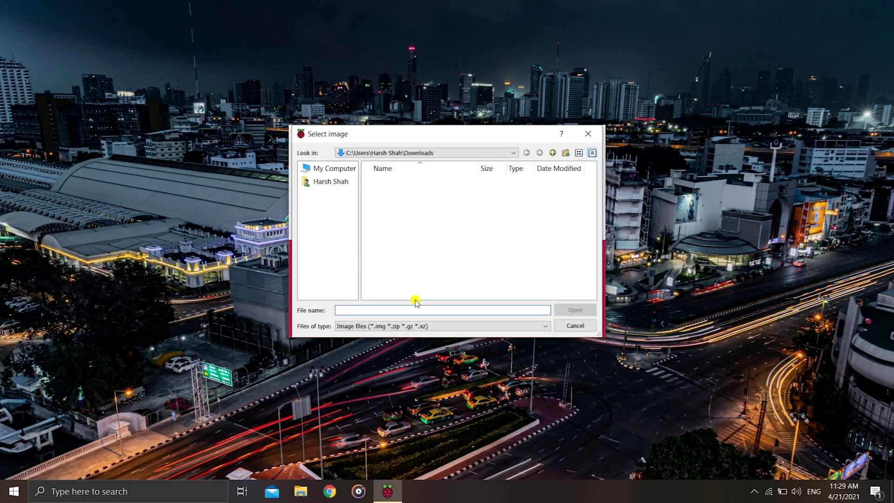
pyautogui.click(330, 169)
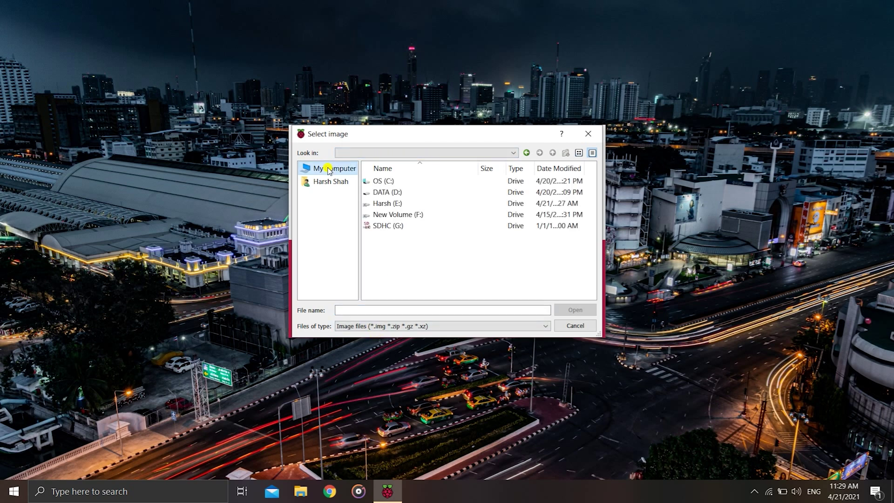
pyautogui.click(391, 205)
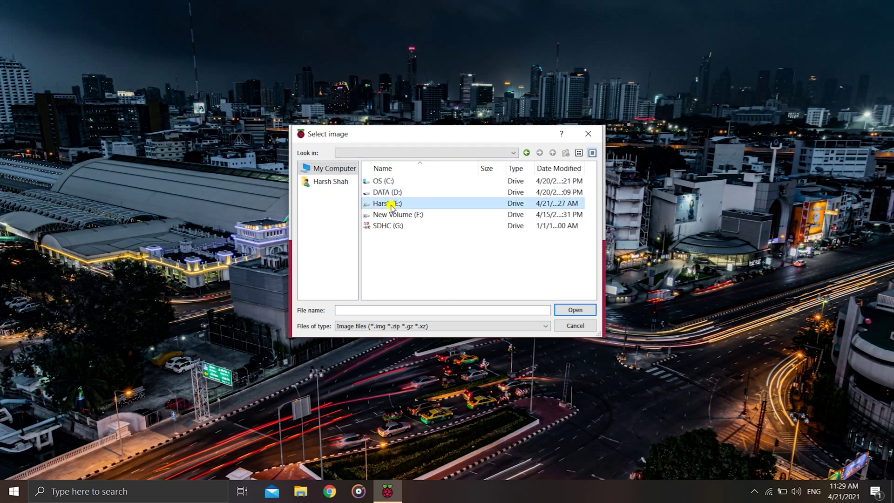
pyautogui.doubleClick(391, 205)
pyautogui.click(400, 270)
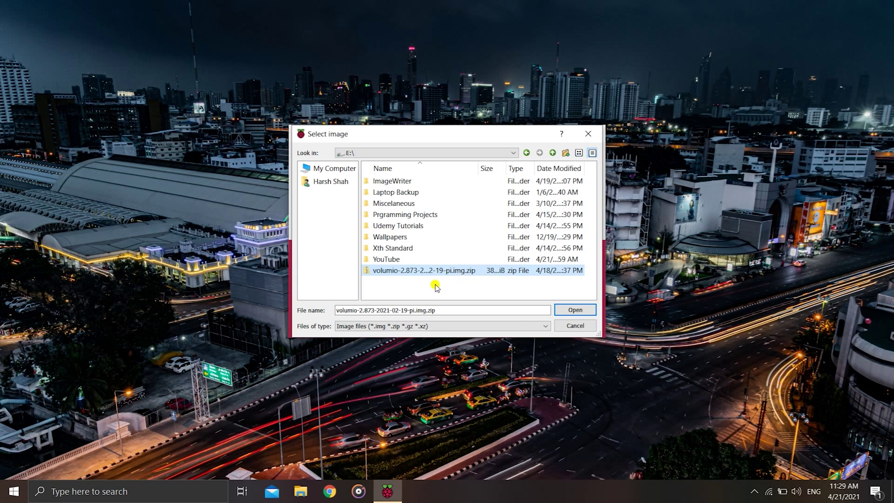
pyautogui.click(565, 311)
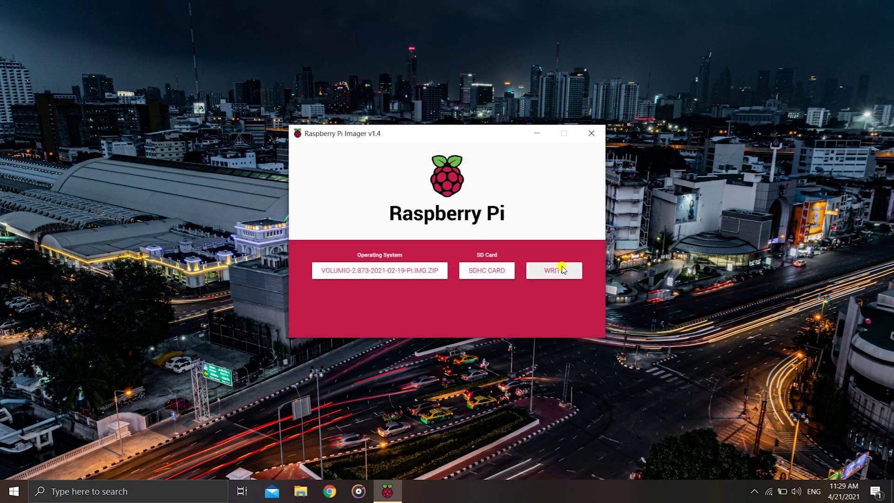
# Write the Volumio image to the SDHC card, confirm erasing it, and close the Imager after success.
pyautogui.click(562, 269)
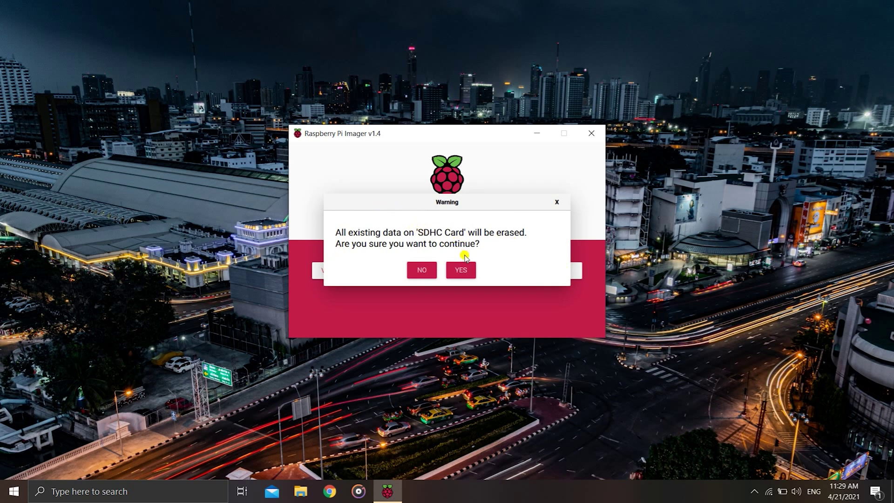
pyautogui.click(460, 269)
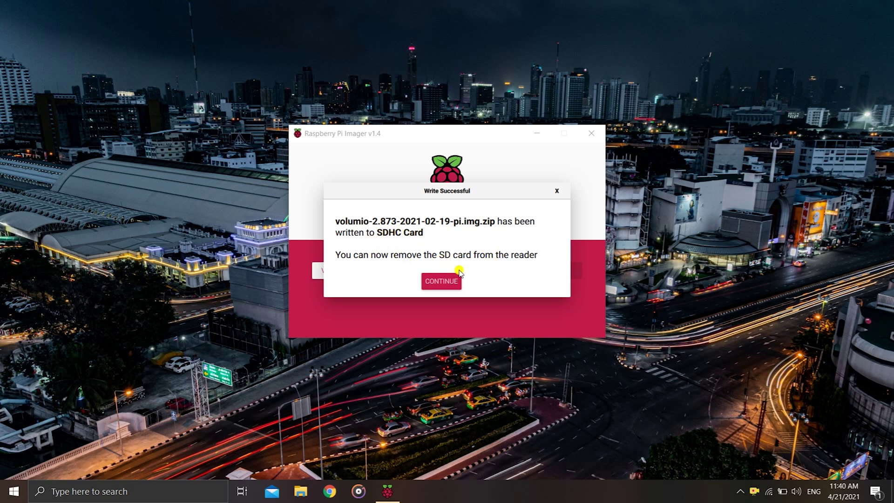
pyautogui.click(447, 280)
pyautogui.click(591, 133)
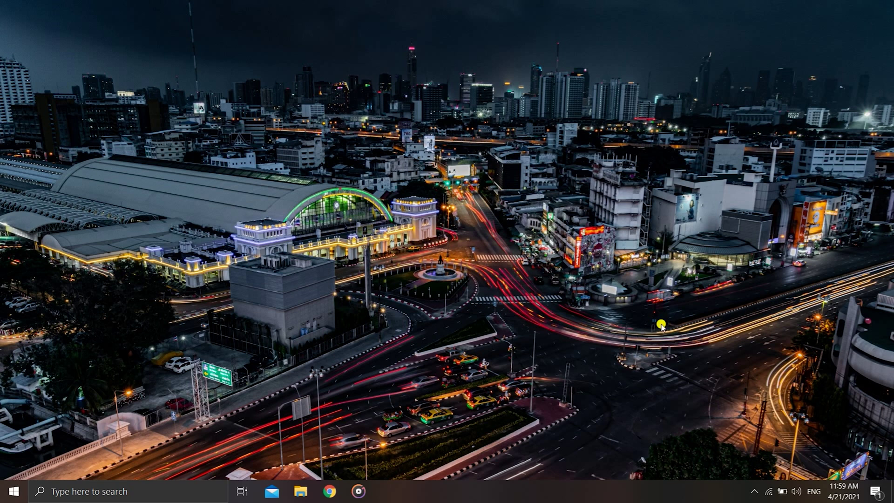
# Join the PC to the Volumio Wi-Fi network with its security key and allow discoverability.
pyautogui.click(769, 491)
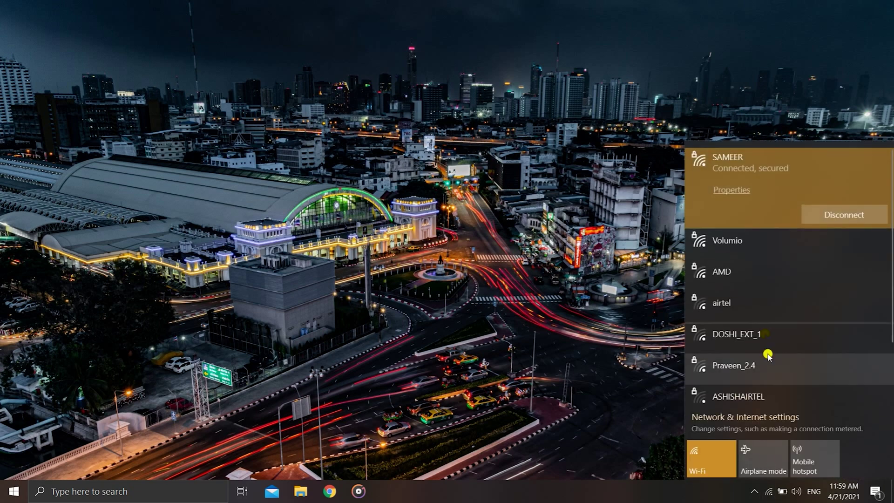
pyautogui.click(730, 243)
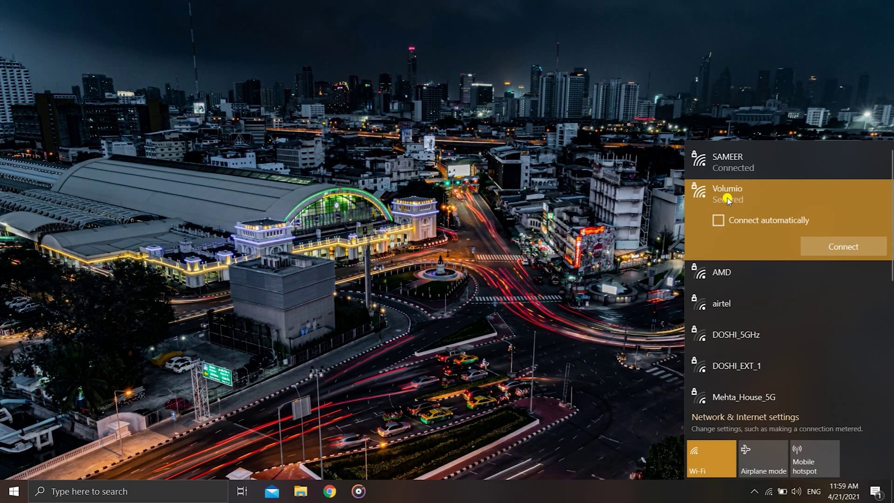
pyautogui.click(832, 245)
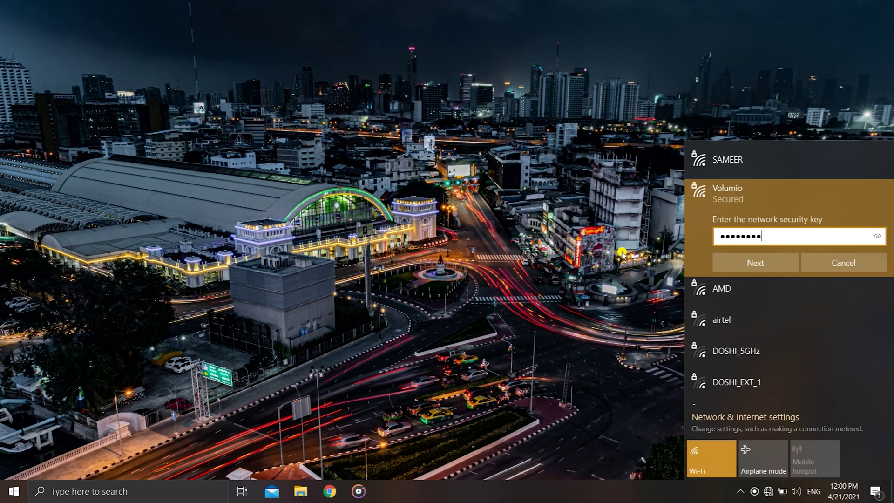
pyautogui.click(877, 236)
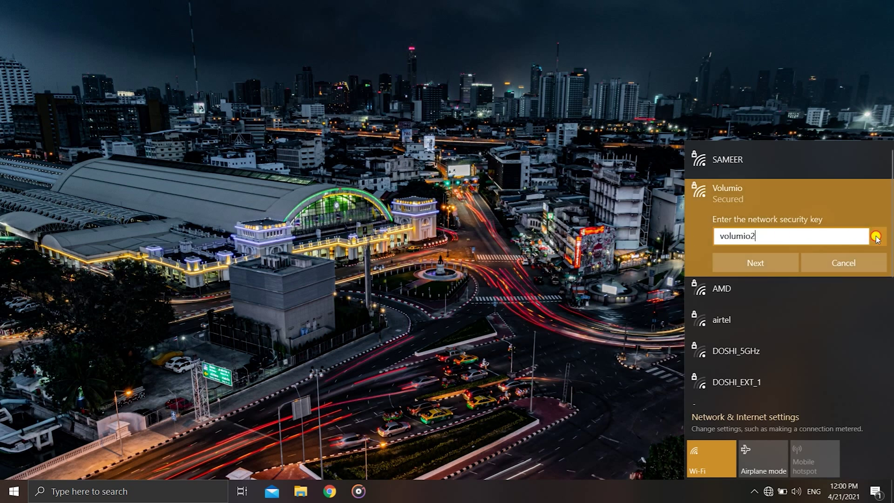
pyautogui.click(750, 258)
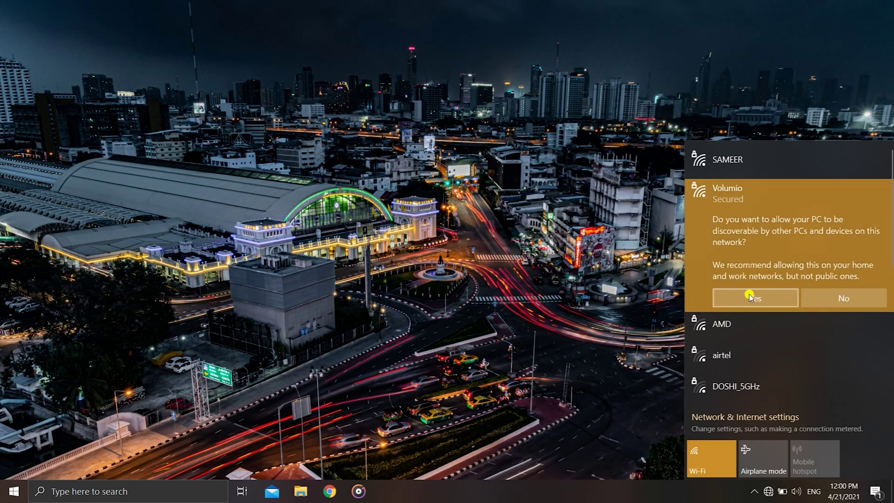
pyautogui.click(751, 297)
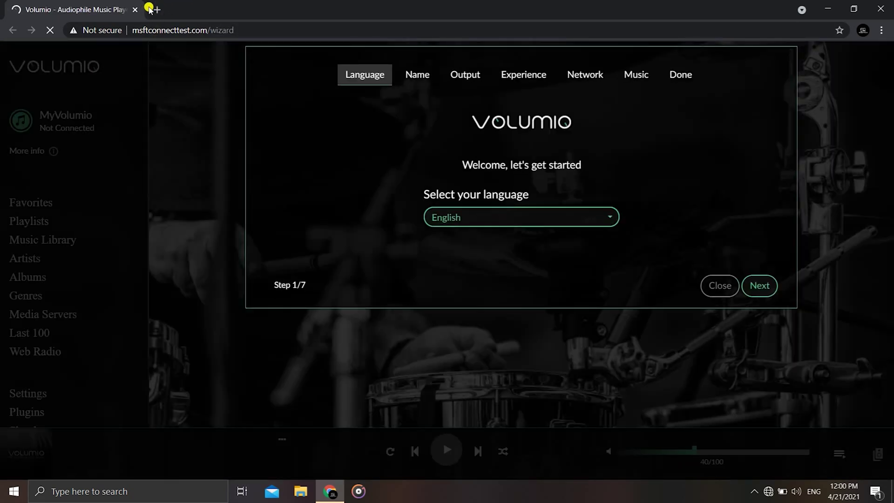
# Load volumio.local/ in a new Chrome tab to bring up Volumio's setup wizard.
pyautogui.click(157, 8)
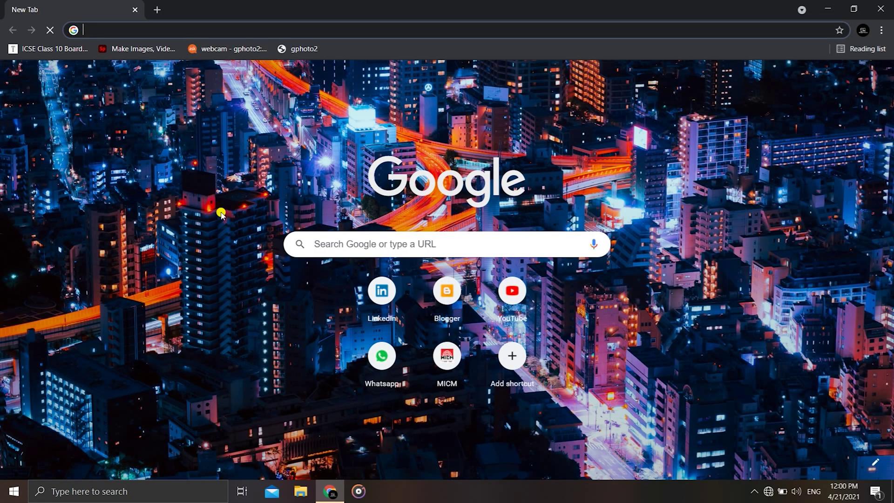
pyautogui.write('https:/')
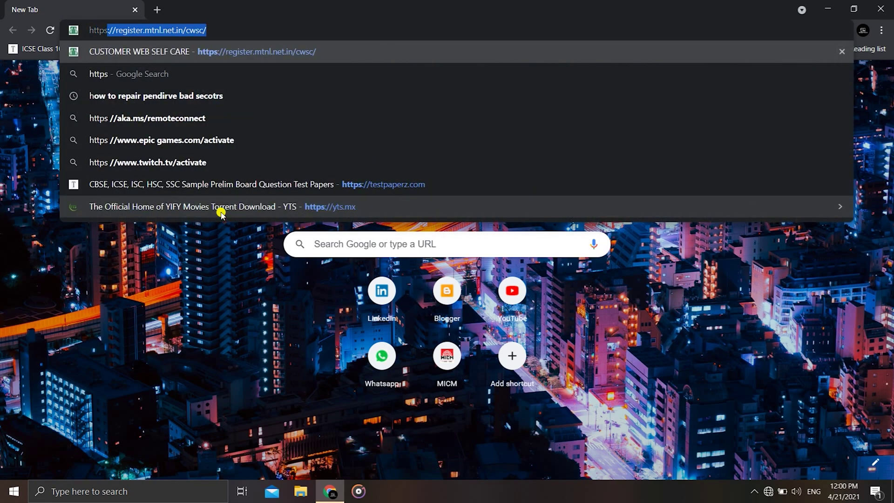
pyautogui.press('BackSpace')
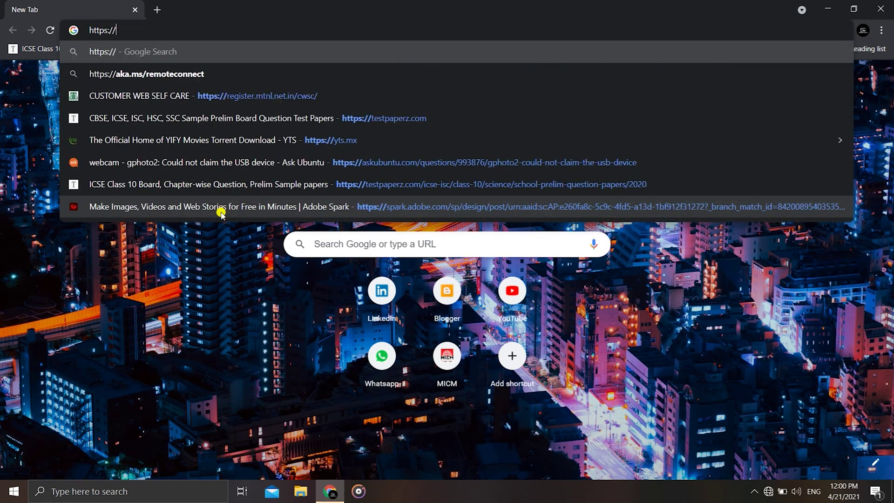
pyautogui.press('Escape')
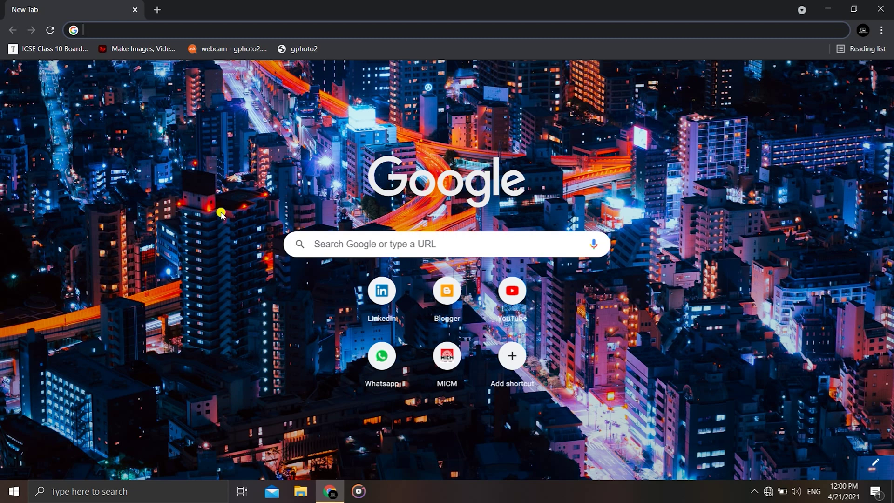
pyautogui.write('volumio.local/')
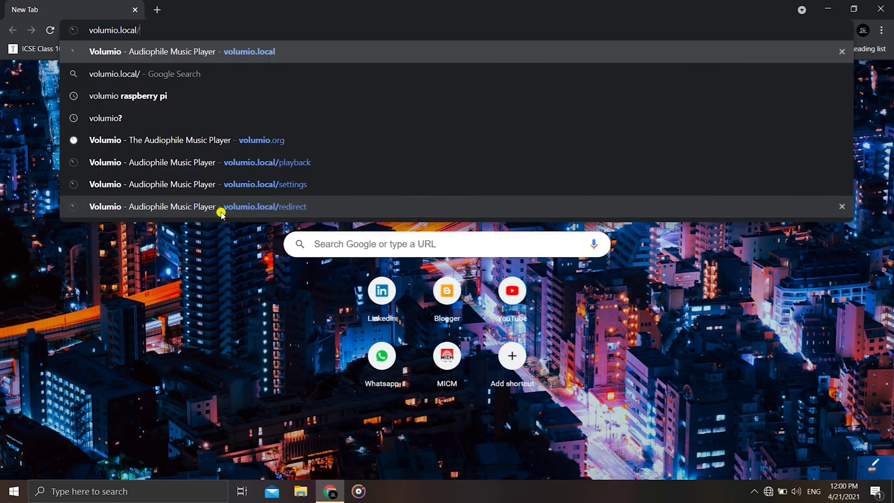
pyautogui.press('Return')
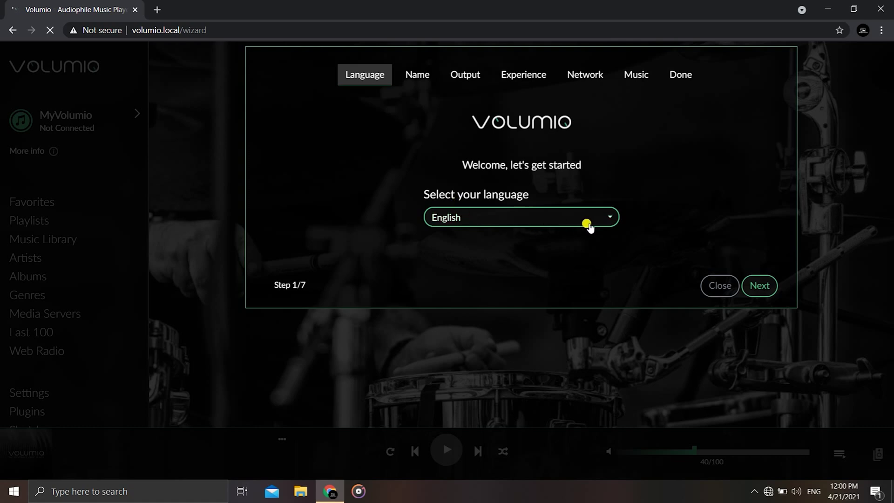
# Accept English as the language and begin editing the device name, trying 'Robote'.
pyautogui.click(764, 287)
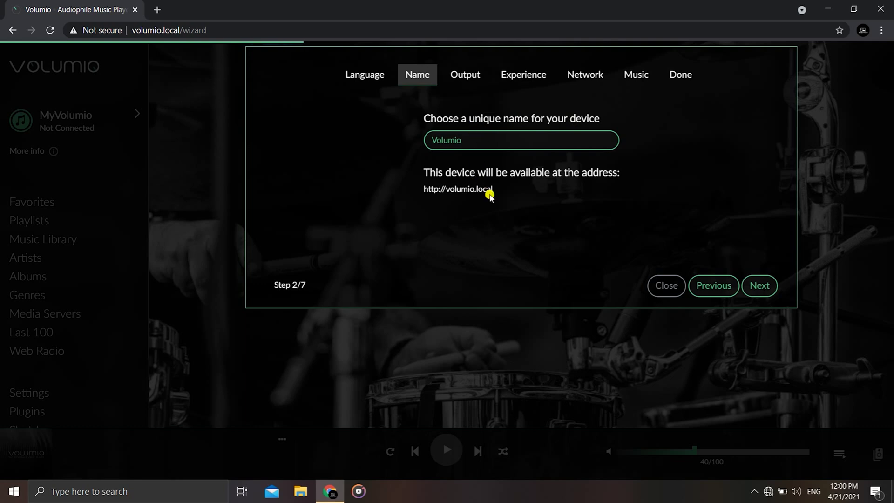
pyautogui.moveTo(460, 140); pyautogui.dragTo(422, 140)
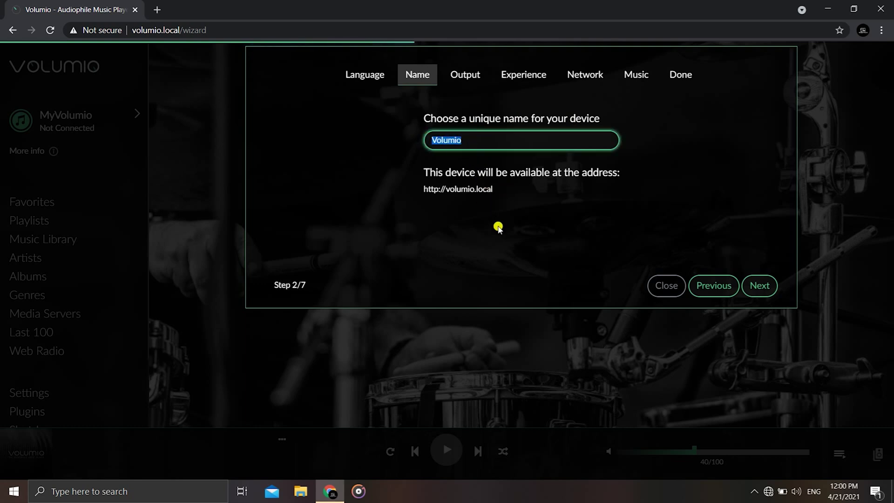
pyautogui.click(510, 191)
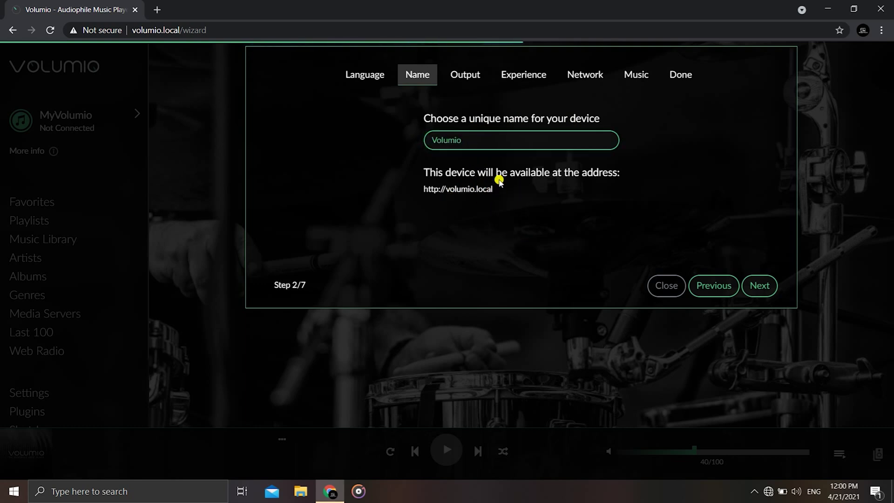
pyautogui.click(464, 138)
pyautogui.press('BackSpace')
pyautogui.press('BackSpace')
pyautogui.press('BackSpace')
pyautogui.press('BackSpace')
pyautogui.press('BackSpace')
pyautogui.press('BackSpace')
pyautogui.press('BackSpace')
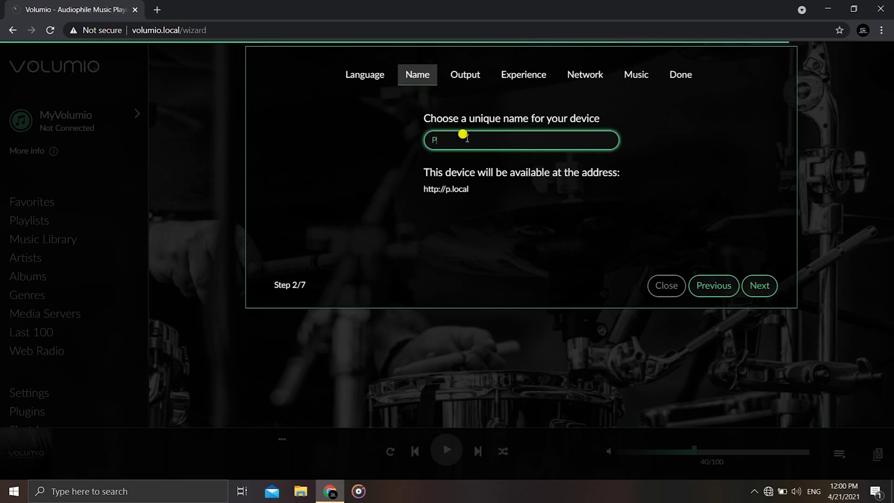
pyautogui.write('Robotech')
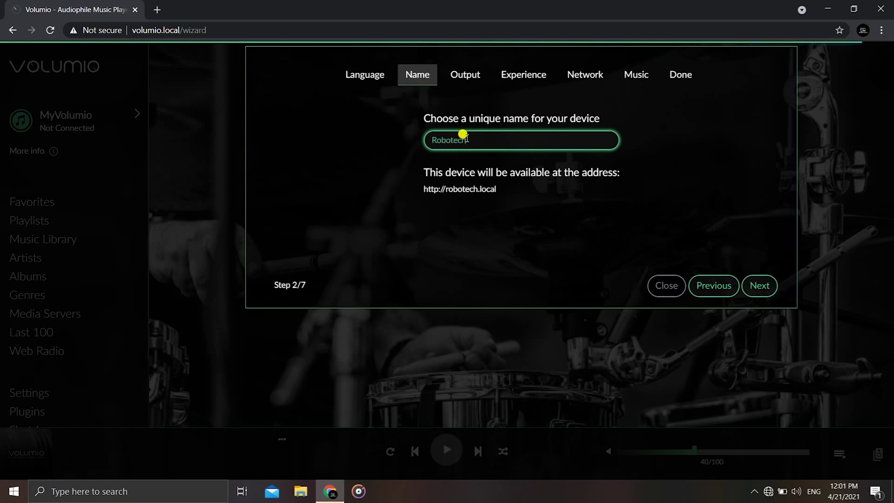
# Restore the device name to 'Volumio' and continue to the Output step.
pyautogui.press('BackSpace')
pyautogui.press('BackSpace')
pyautogui.press('BackSpace')
pyautogui.press('BackSpace')
pyautogui.press('BackSpace')
pyautogui.press('BackSpace')
pyautogui.press('BackSpace')
pyautogui.press('BackSpace')
pyautogui.write('volumio')
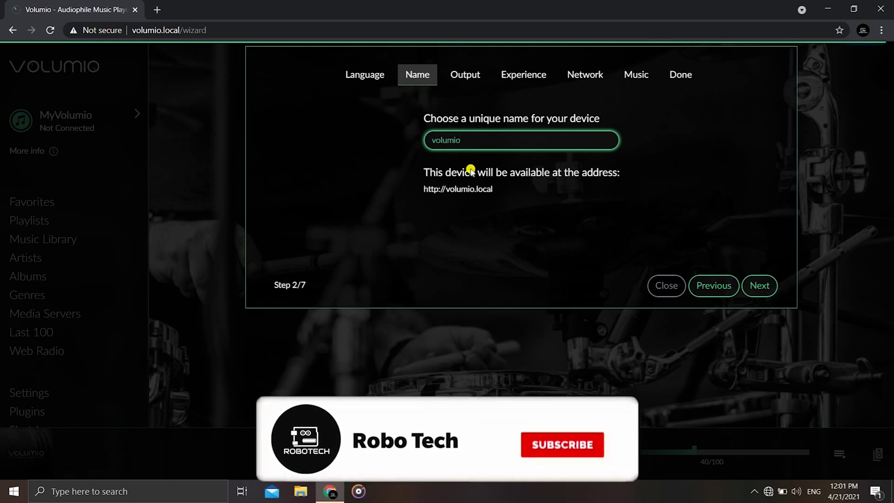
pyautogui.press('Delete')
pyautogui.write('V')
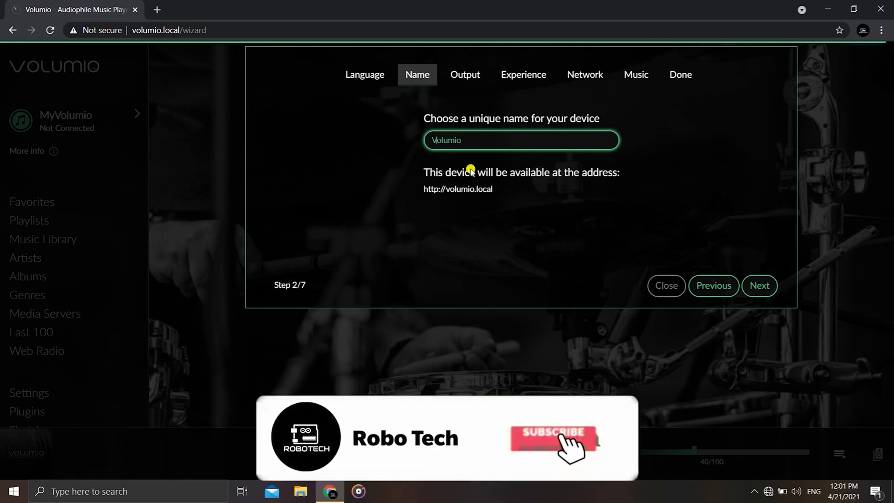
pyautogui.click(760, 285)
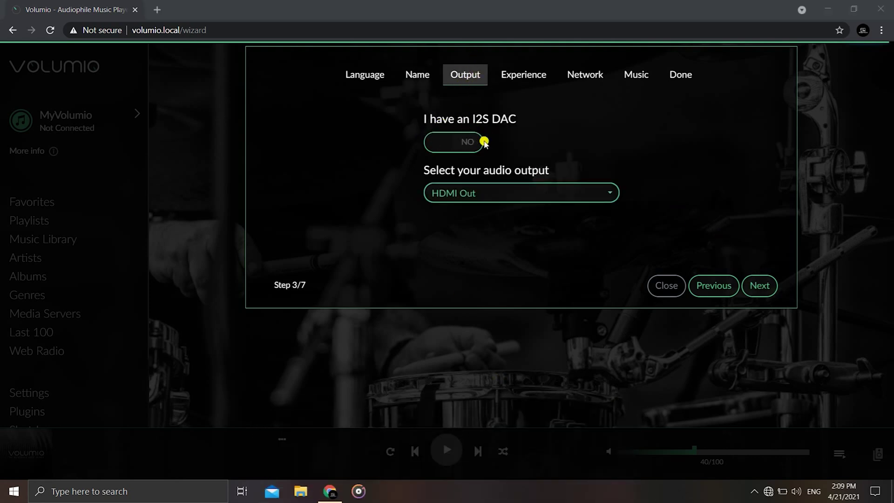
# Turn the I2S DAC option on and browse the supported DAC list without choosing one.
pyautogui.click(472, 144)
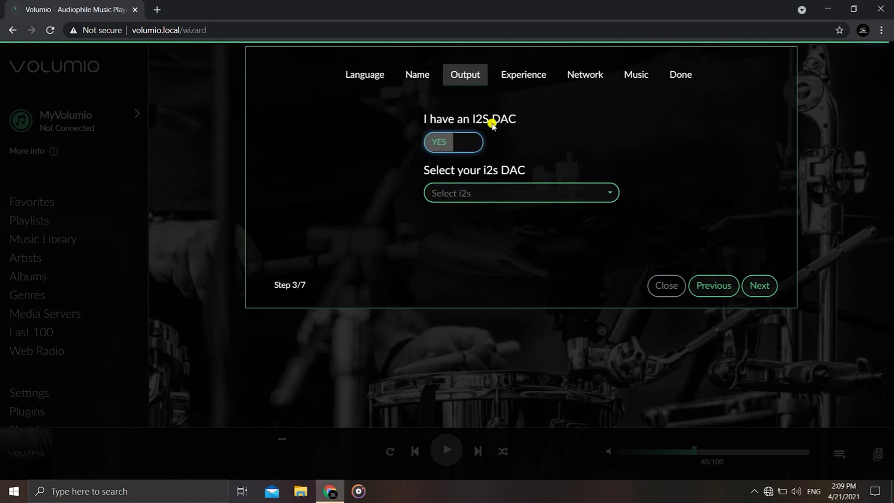
pyautogui.click(447, 146)
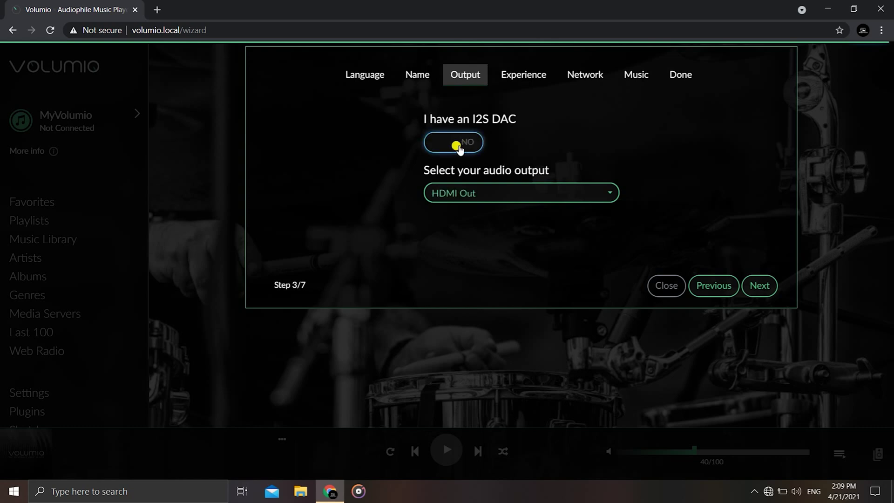
pyautogui.click(457, 147)
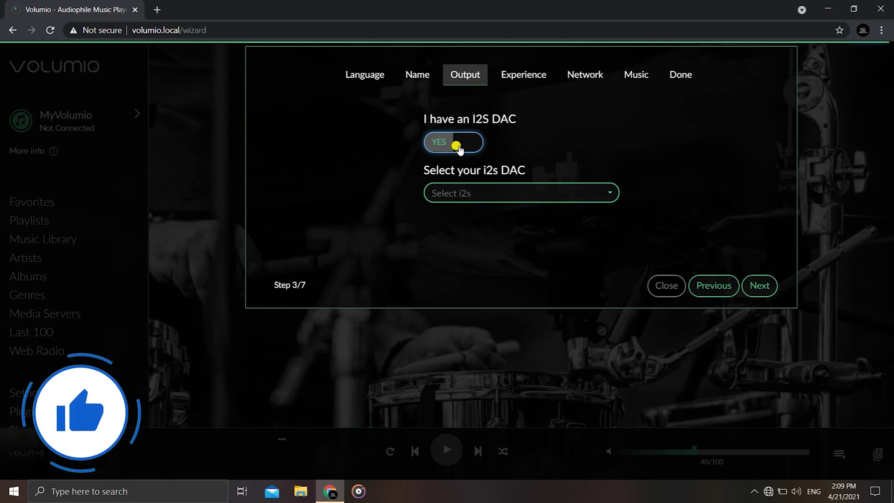
pyautogui.click(485, 193)
pyautogui.scroll(-15, 492, 228)
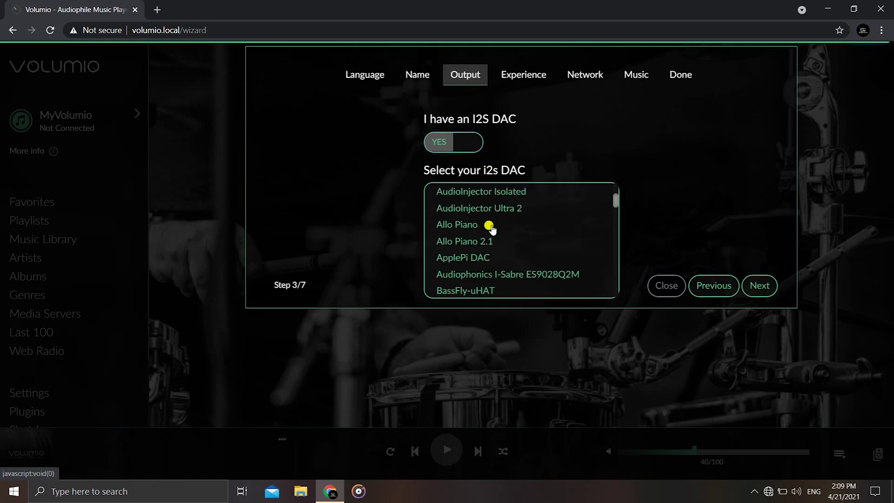
pyautogui.scroll(-2, 492, 228)
pyautogui.scroll(17, 495, 229)
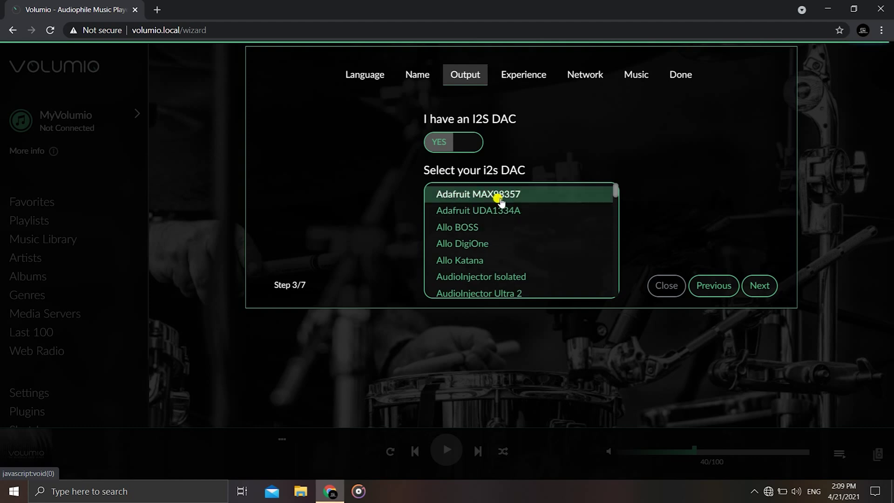
pyautogui.scroll(-18, 497, 214)
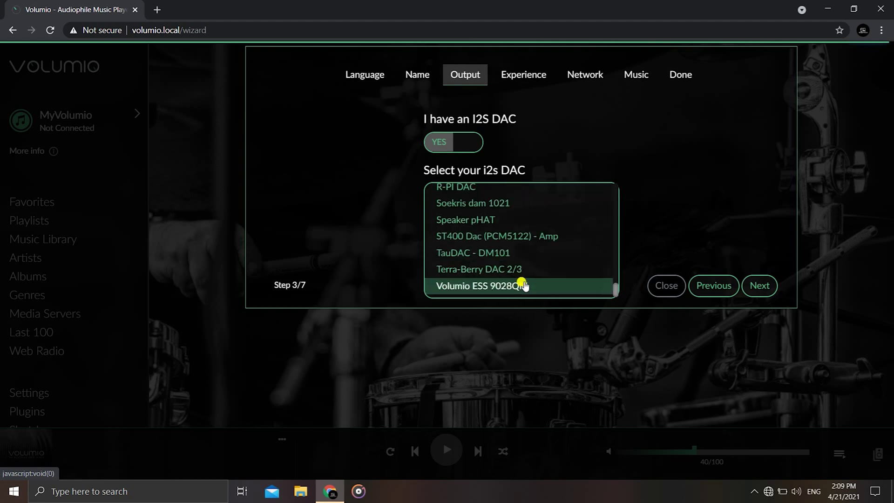
pyautogui.scroll(3, 480, 231)
pyautogui.scroll(2, 481, 233)
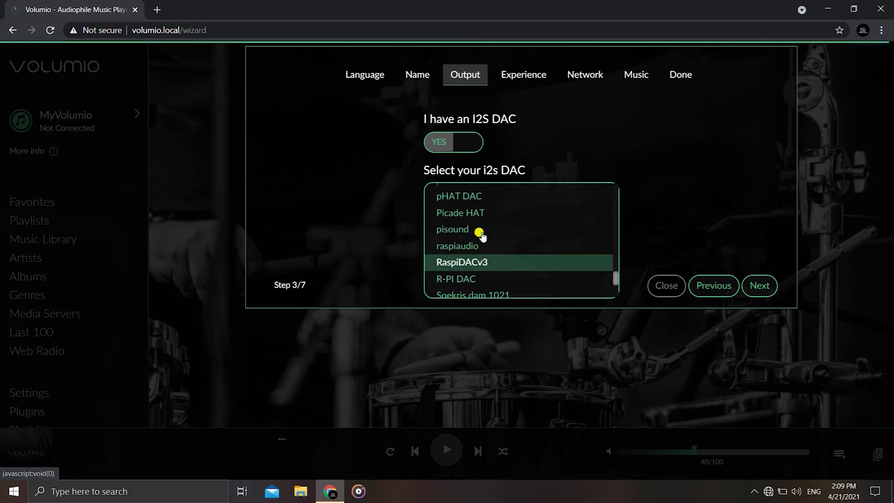
pyautogui.scroll(3, 483, 256)
pyautogui.scroll(12, 482, 258)
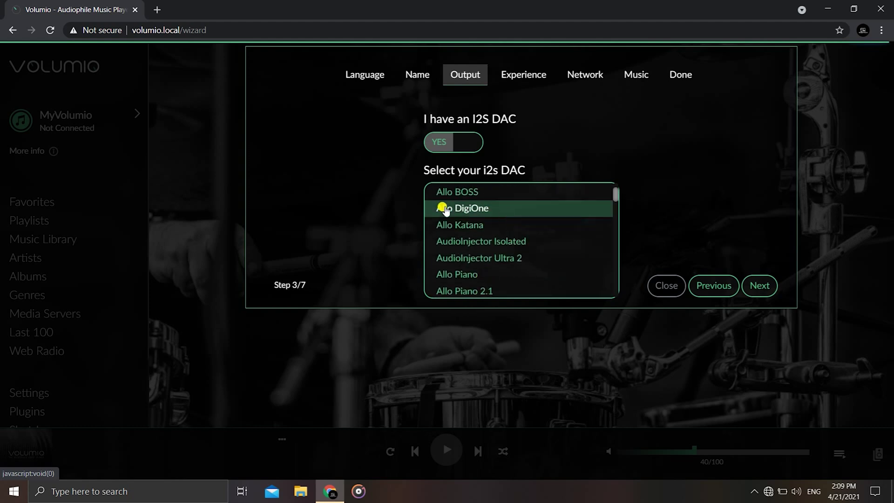
pyautogui.scroll(2, 454, 233)
pyautogui.click(427, 161)
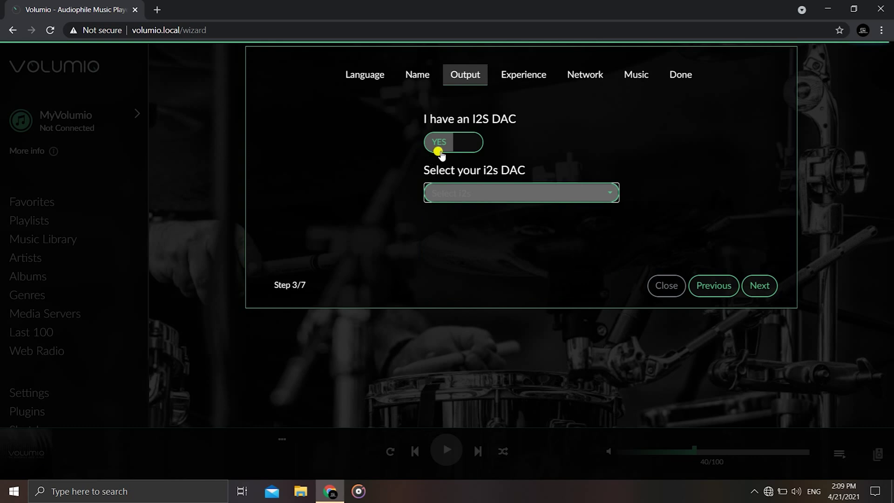
# Set I2S DAC to No, choose Headphones as the audio output, and continue.
pyautogui.click(437, 148)
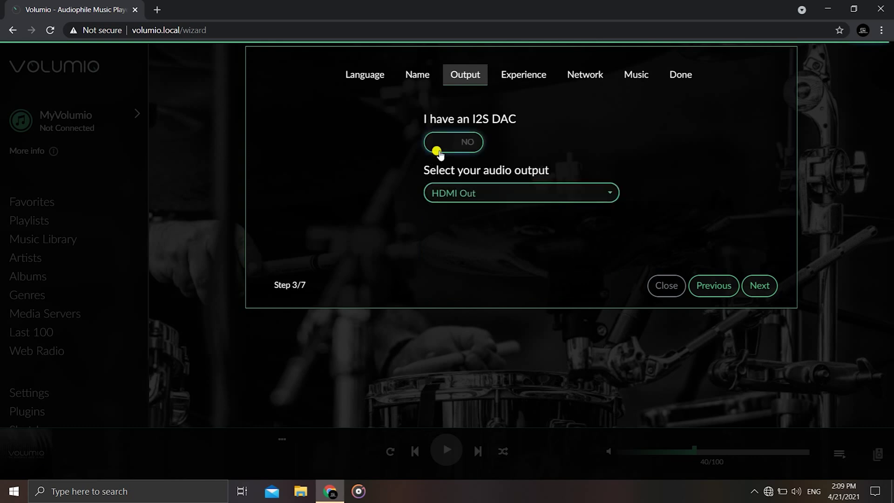
pyautogui.click(486, 195)
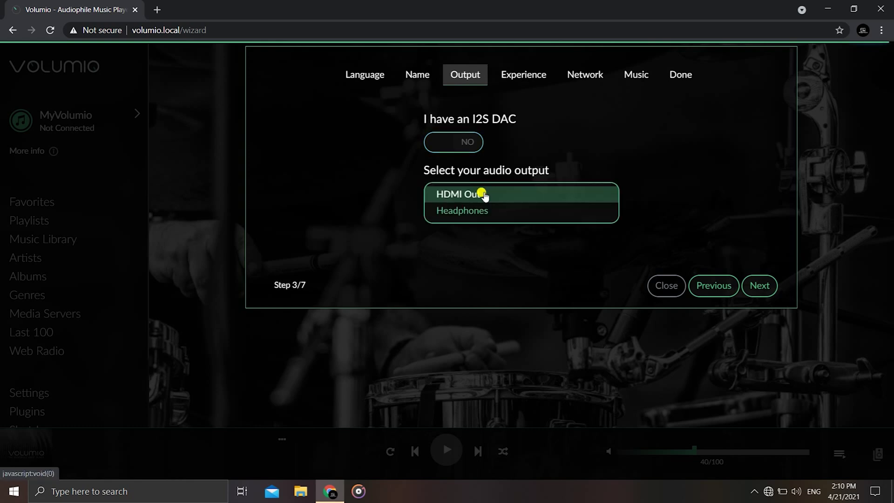
pyautogui.click(468, 213)
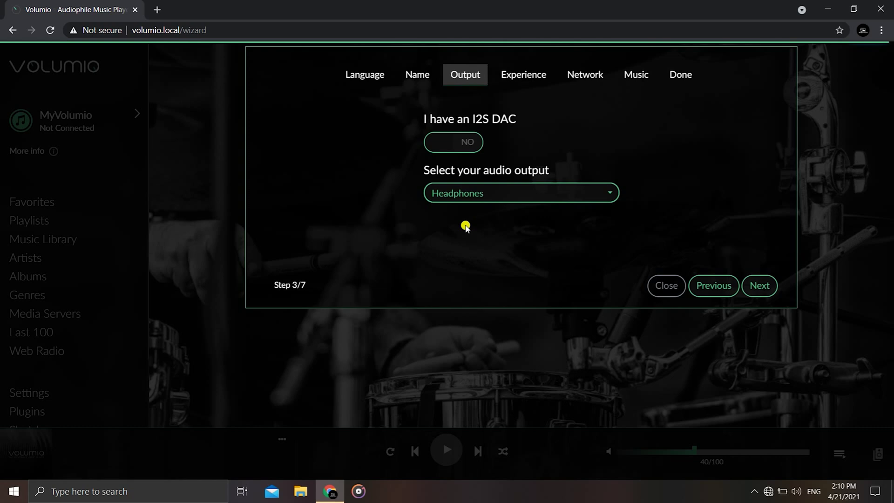
pyautogui.click(757, 285)
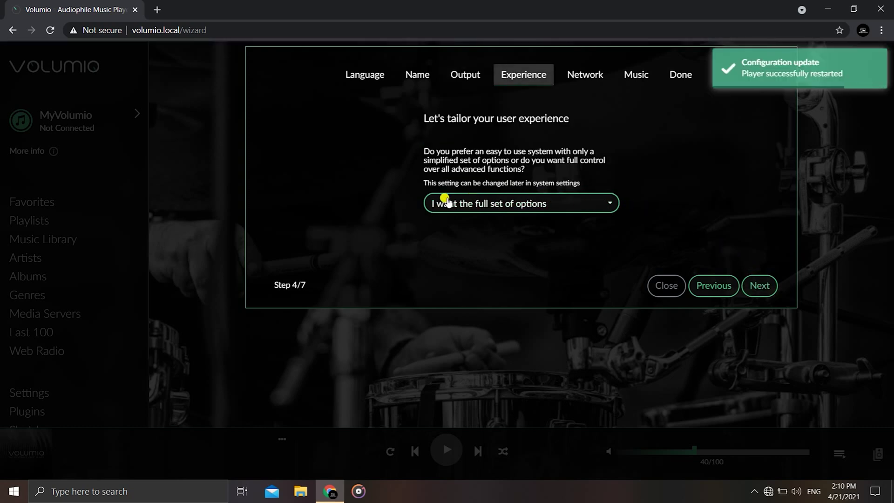
# Choose 'I want the full set of options' on the Experience step and advance to Network.
pyautogui.click(477, 203)
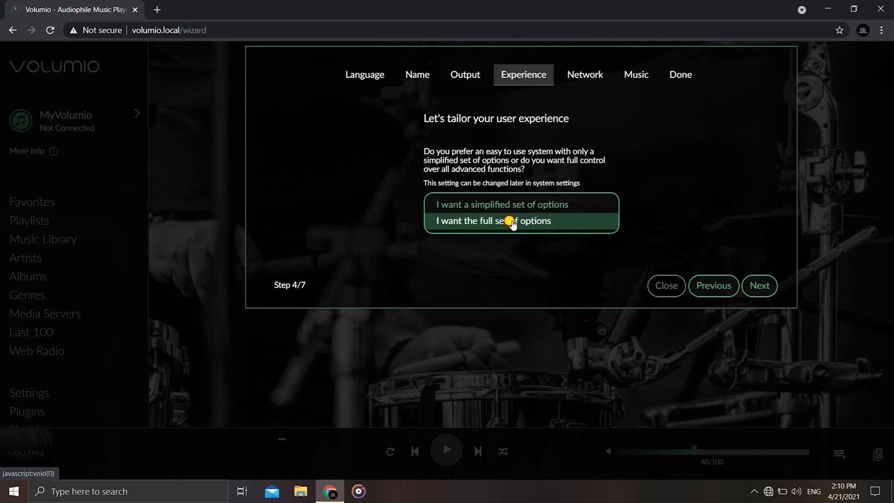
pyautogui.click(512, 222)
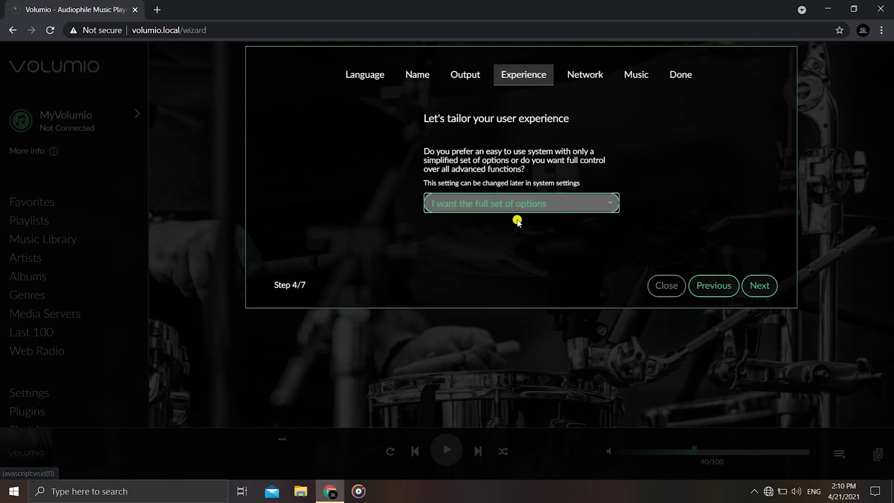
pyautogui.click(759, 285)
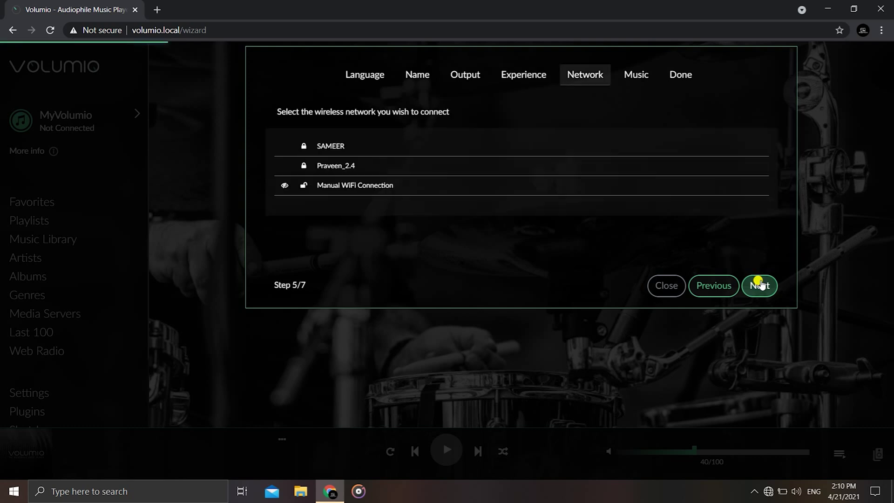
# Select the SAMEER network, enter its Wi-Fi password, and connect.
pyautogui.click(767, 491)
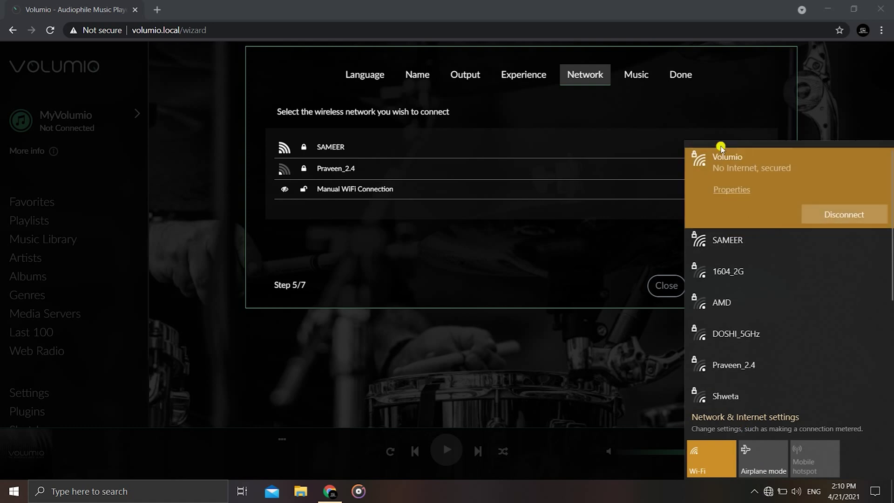
pyautogui.click(575, 249)
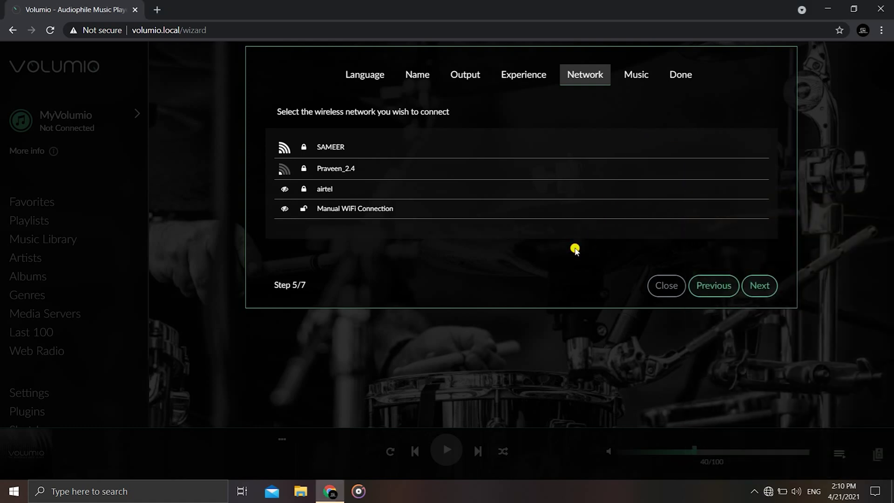
pyautogui.click(332, 148)
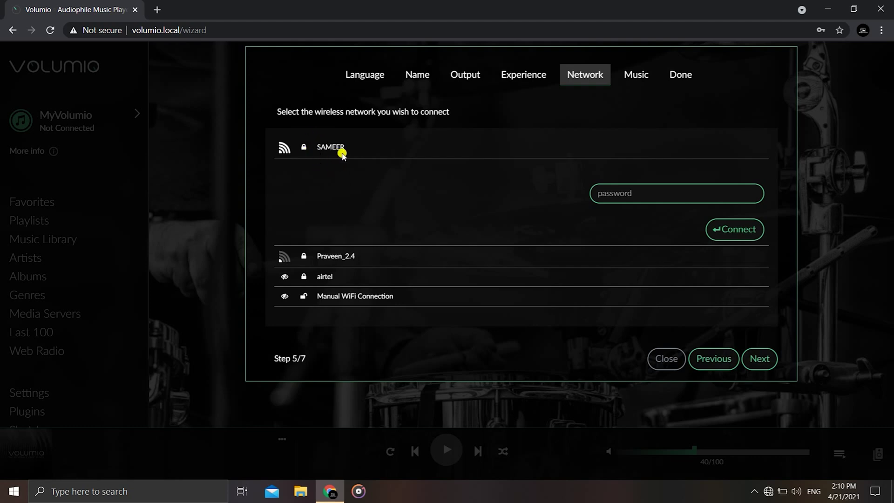
pyautogui.click(611, 187)
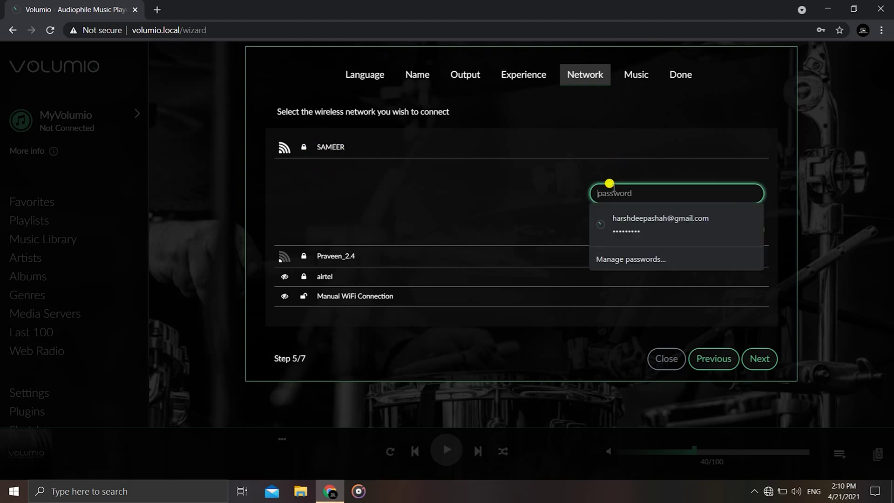
pyautogui.click(435, 206)
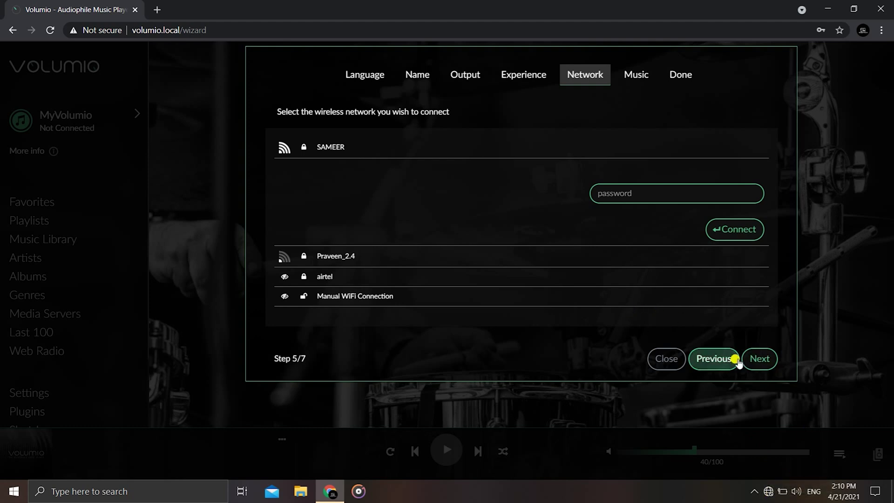
pyautogui.click(645, 187)
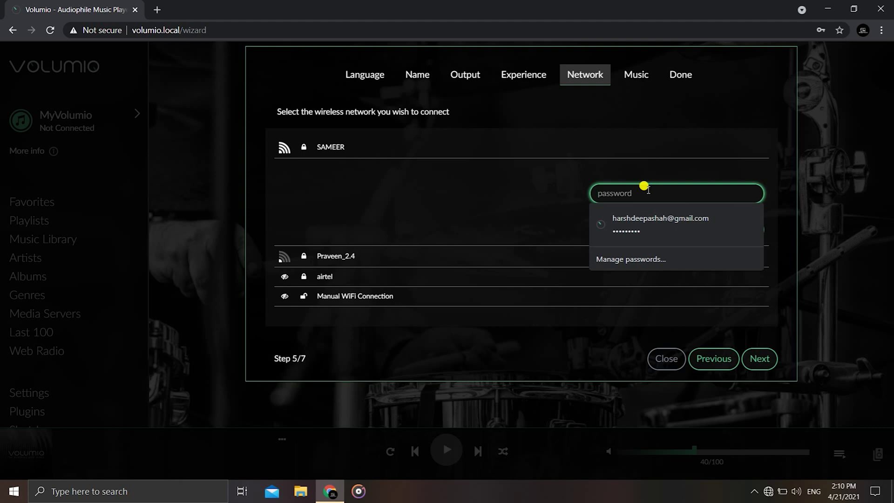
pyautogui.write('s')
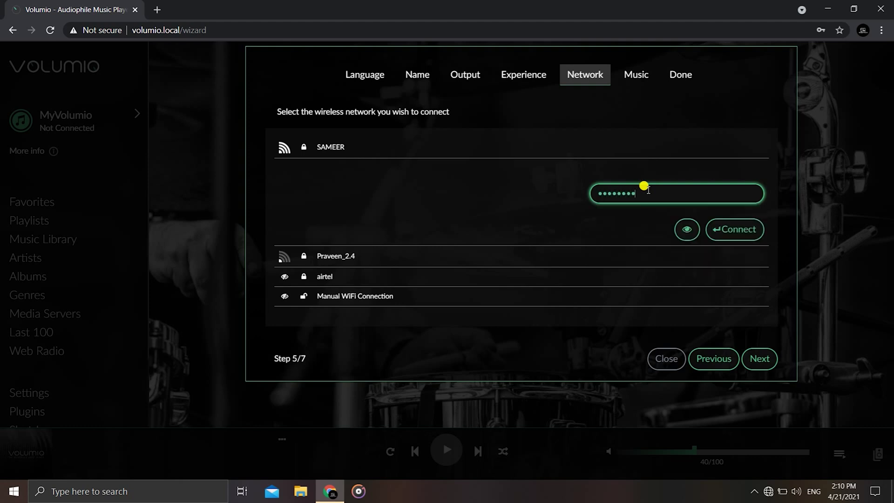
pyautogui.click(731, 230)
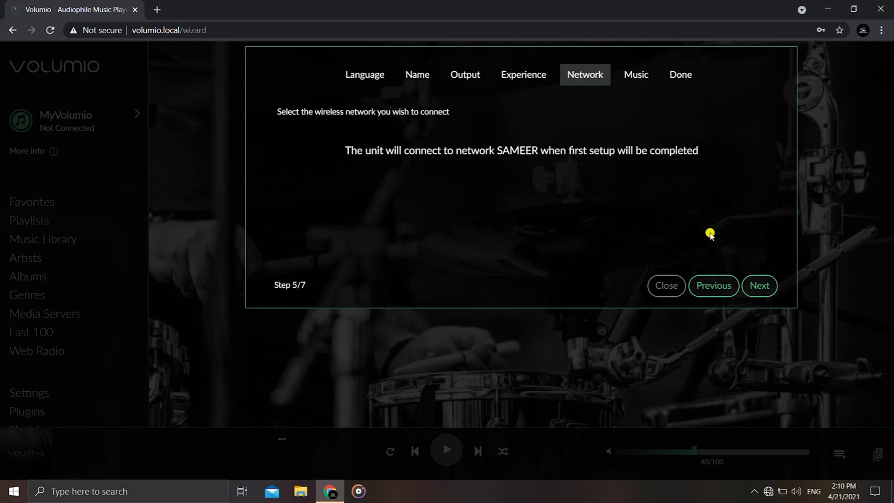
# Advance past the Network and Music steps without adding a drive to reach Done (7/7).
pyautogui.click(761, 285)
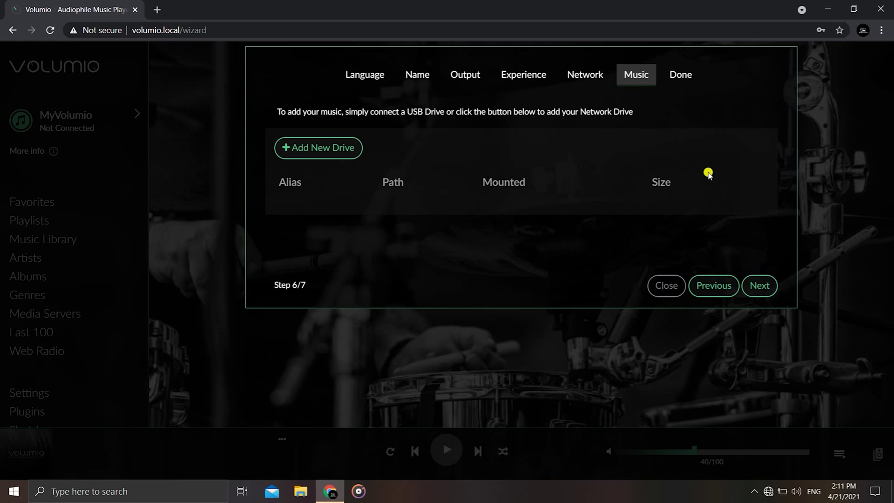
pyautogui.click(760, 286)
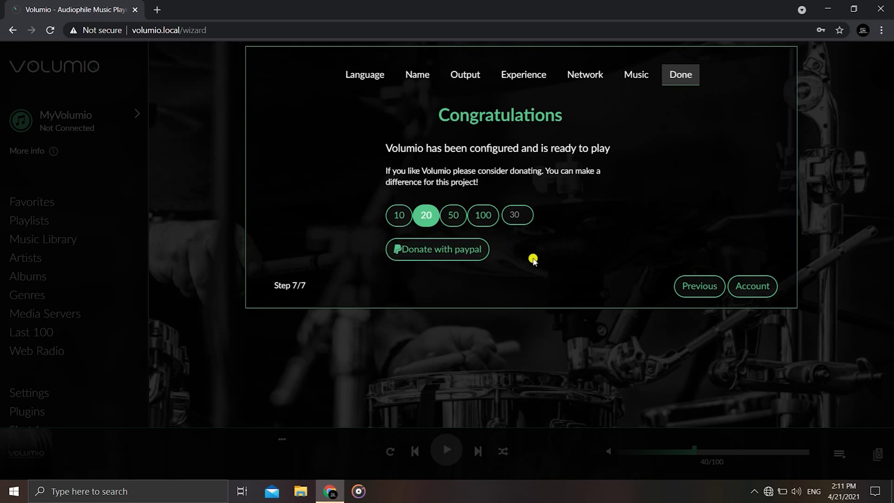
# Close the Volumio wizard onto the player, decline Chrome's password update, and show the Wi-Fi list.
pyautogui.click(753, 286)
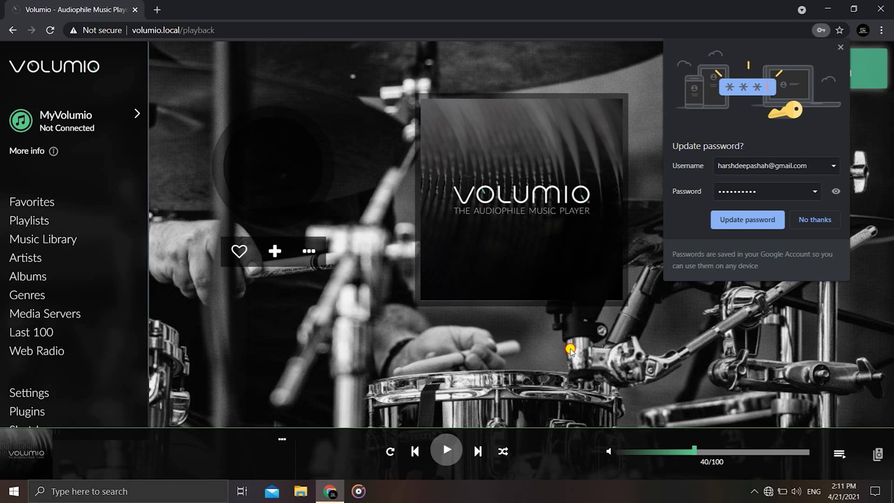
pyautogui.click(810, 225)
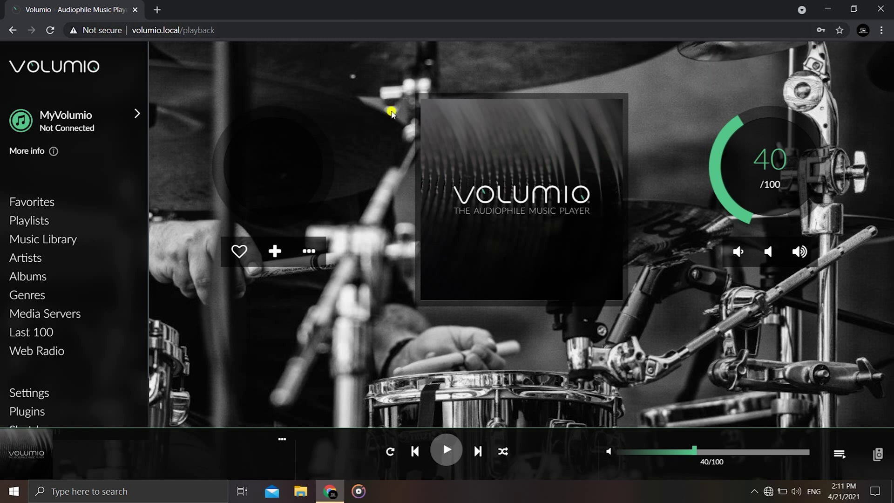
pyautogui.click(769, 491)
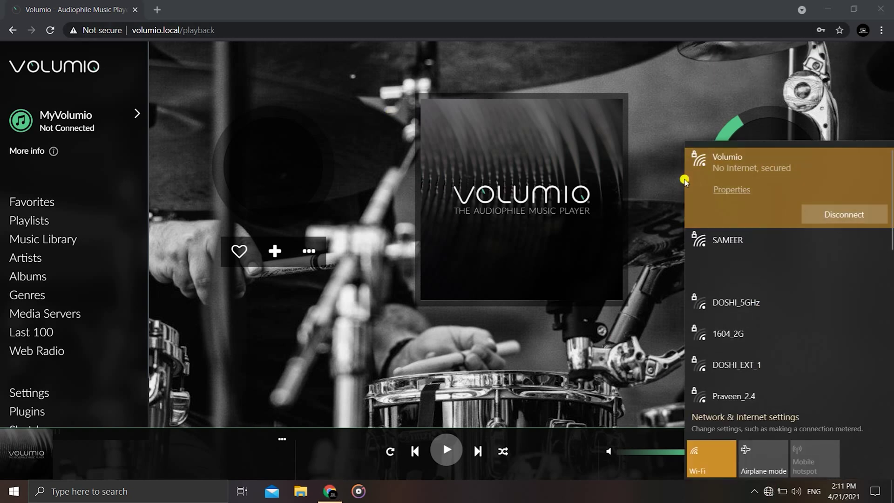
# Connect the PC to the SAMEER Wi-Fi network instead of the Volumio hotspot.
pyautogui.click(608, 200)
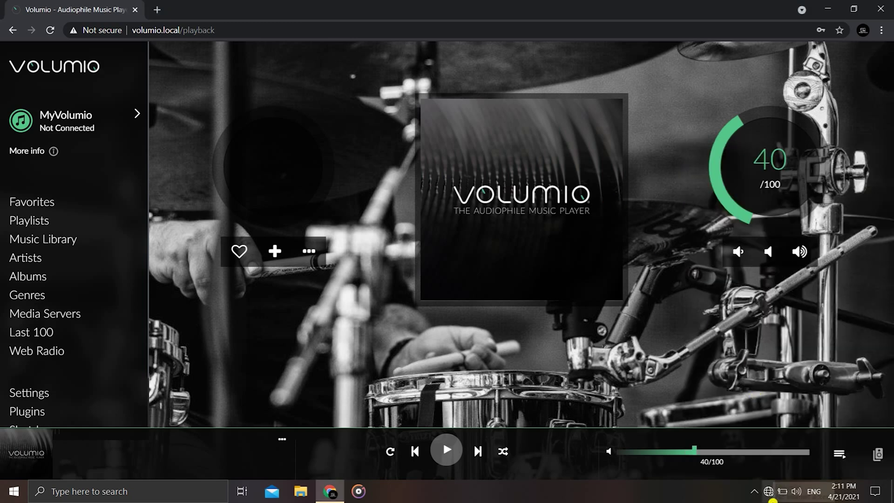
pyautogui.click(768, 492)
pyautogui.click(779, 251)
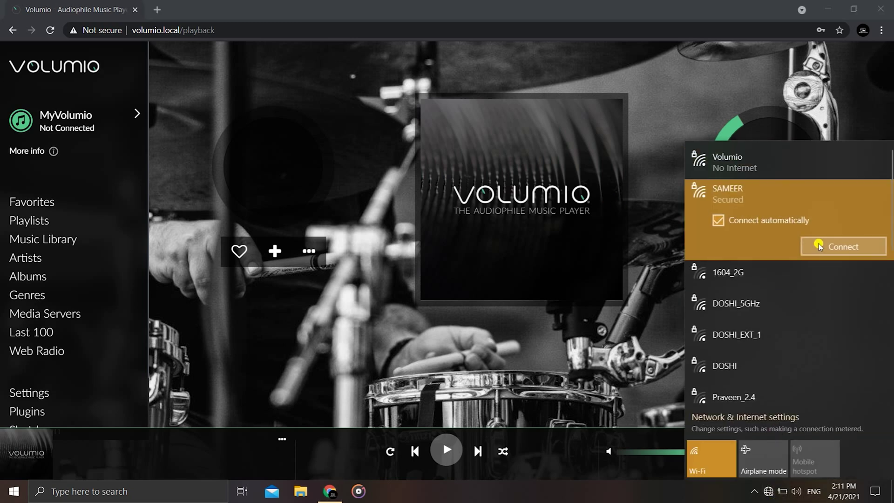
pyautogui.click(818, 245)
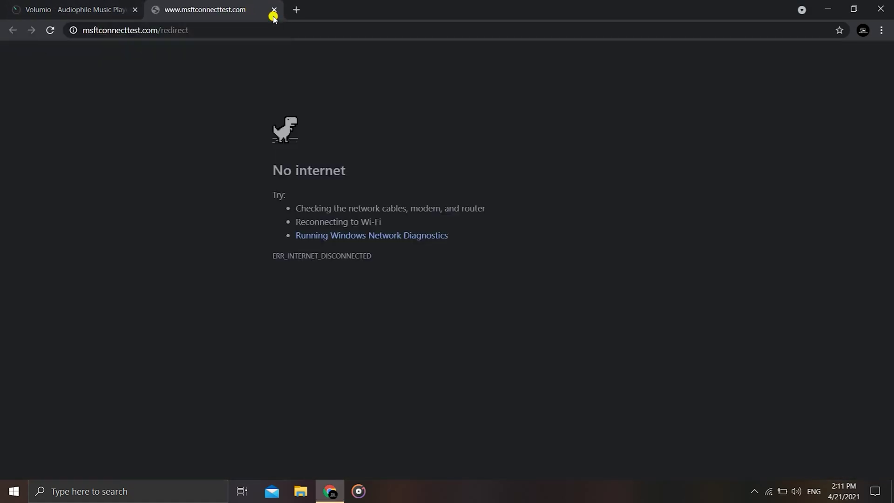
# Close the connection-test and old Volumio tabs and load volumio.local in a fresh tab.
pyautogui.click(295, 9)
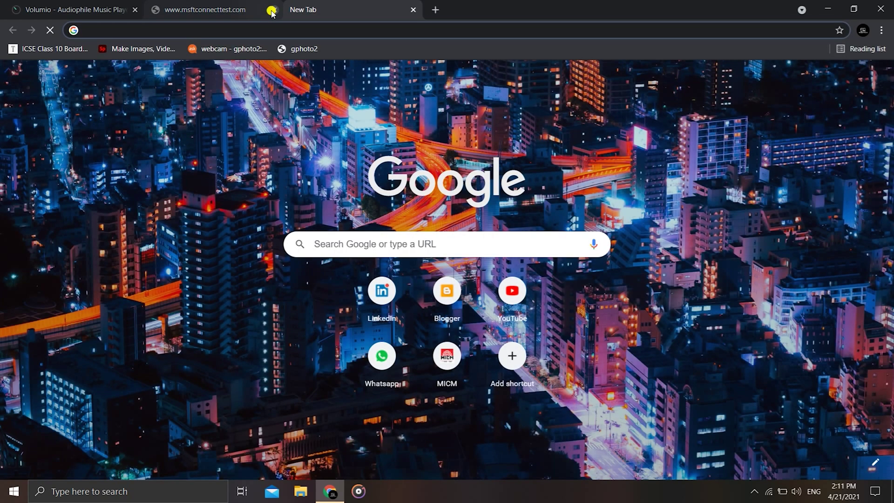
pyautogui.click(272, 10)
pyautogui.click(136, 11)
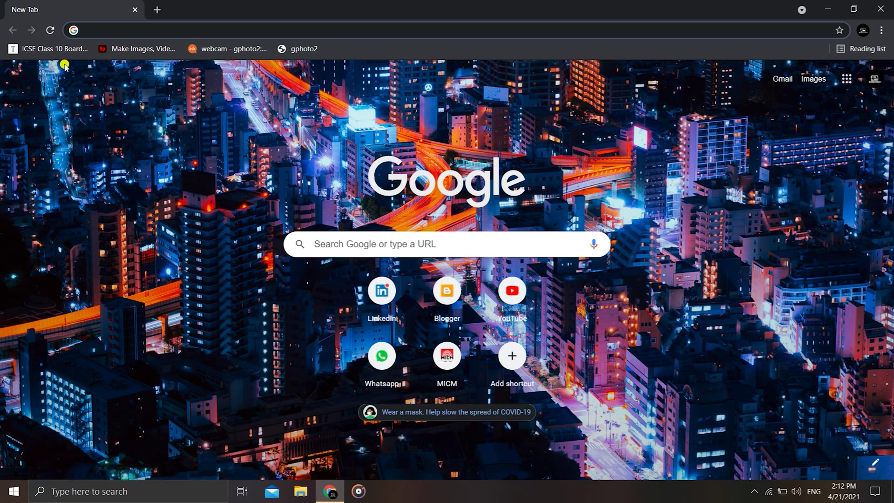
pyautogui.write('volumio.local/')
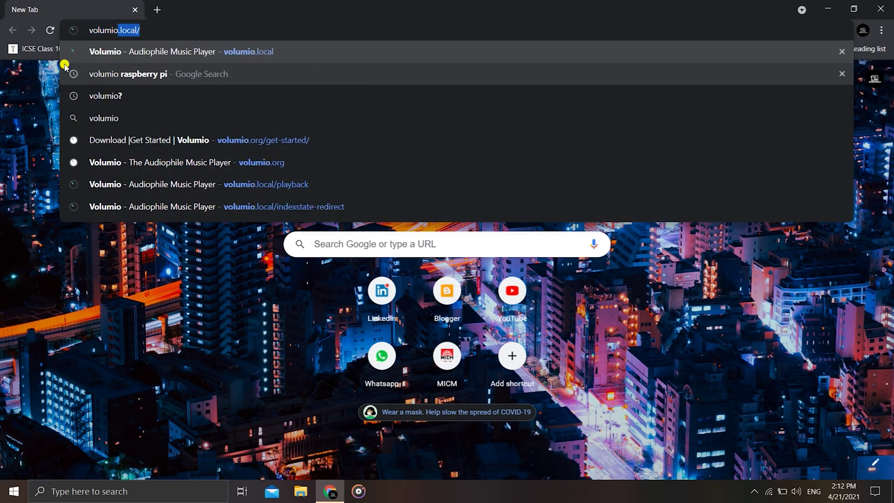
pyautogui.press('Right')
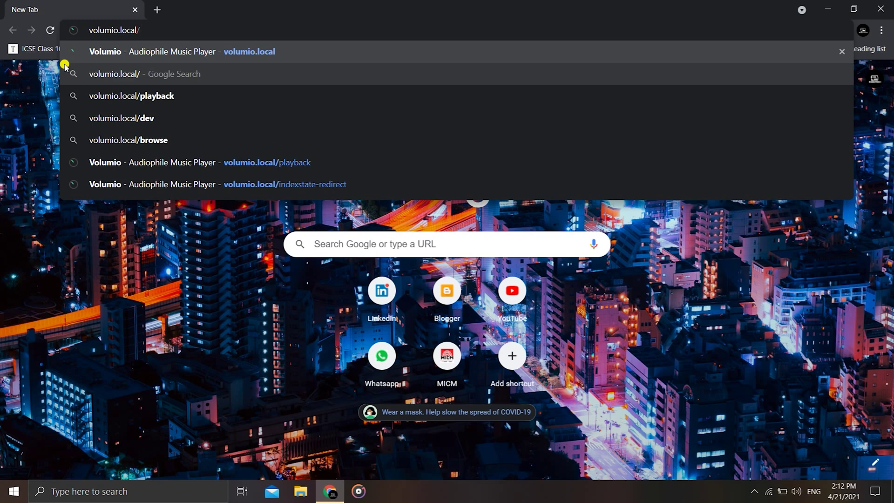
pyautogui.press('Return')
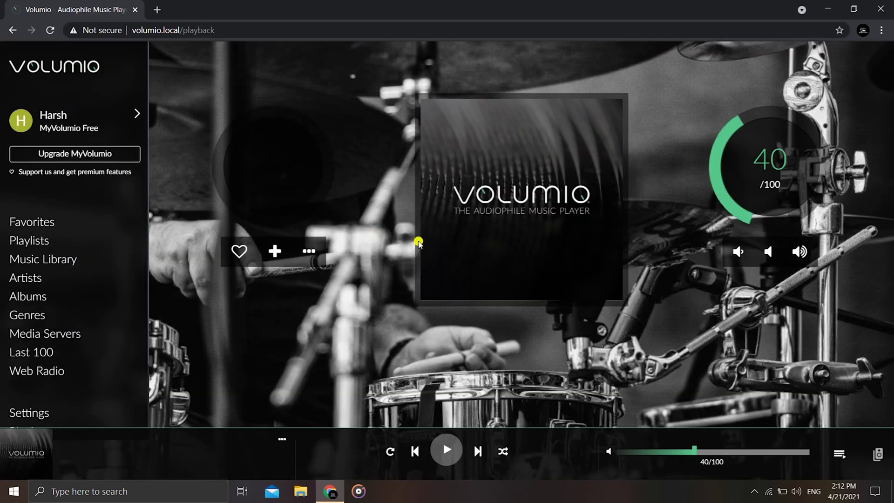
# Open the MyVolumio account panel at the top of the left sidebar.
pyautogui.click(79, 122)
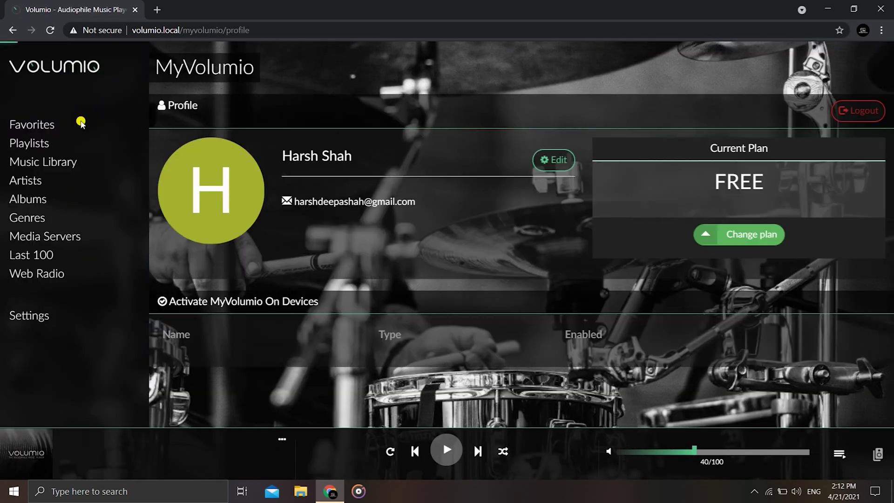